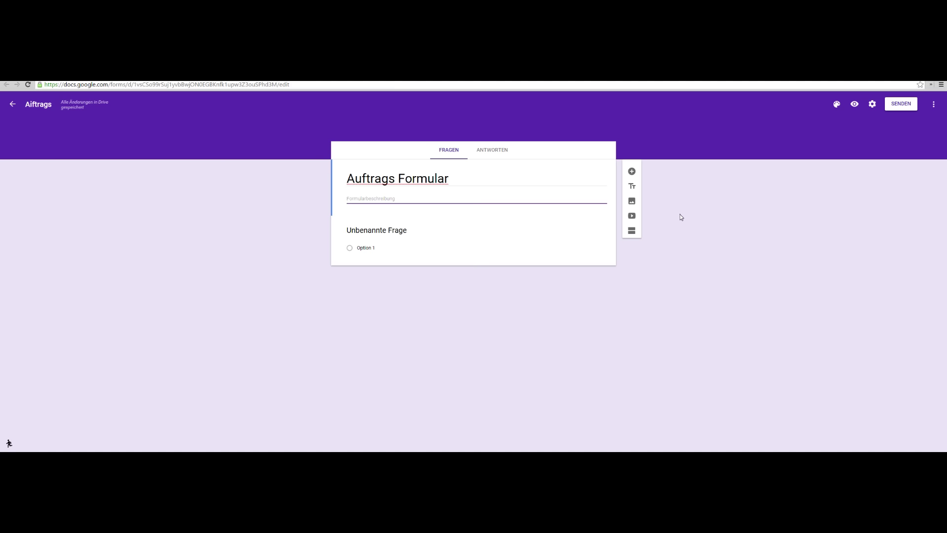
Title the untitled first question "Link zum YouTube Kanal" and make it a Kurzantwort question.
left_click(409, 233)
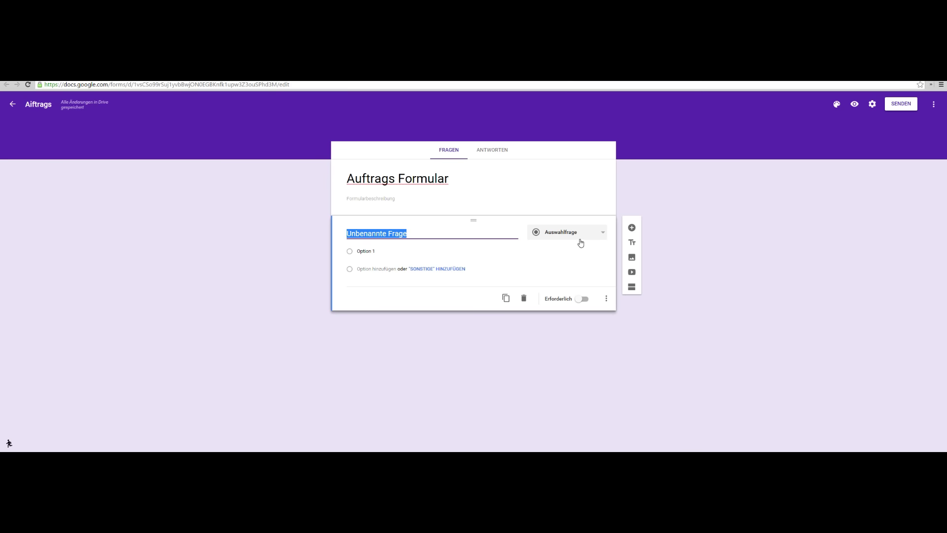
key("BackSpace")
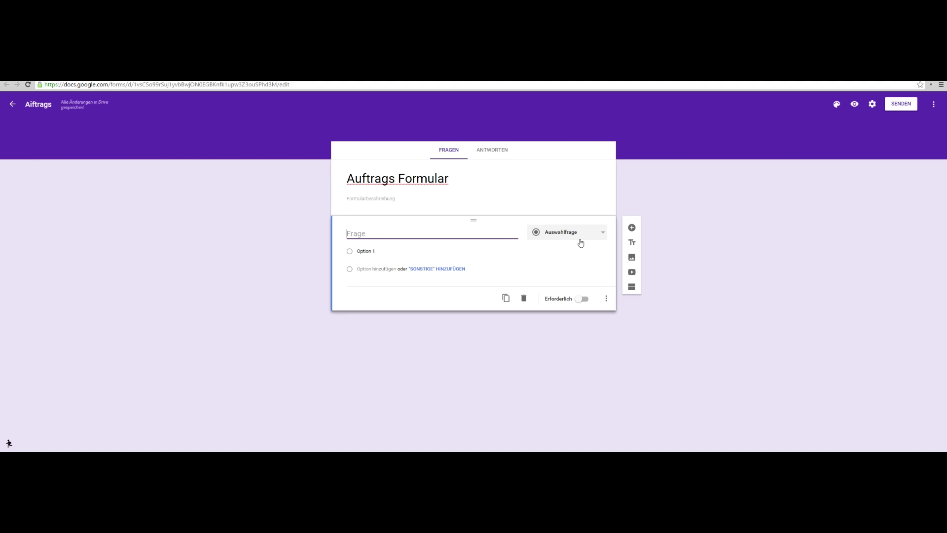
type("Link zum You")
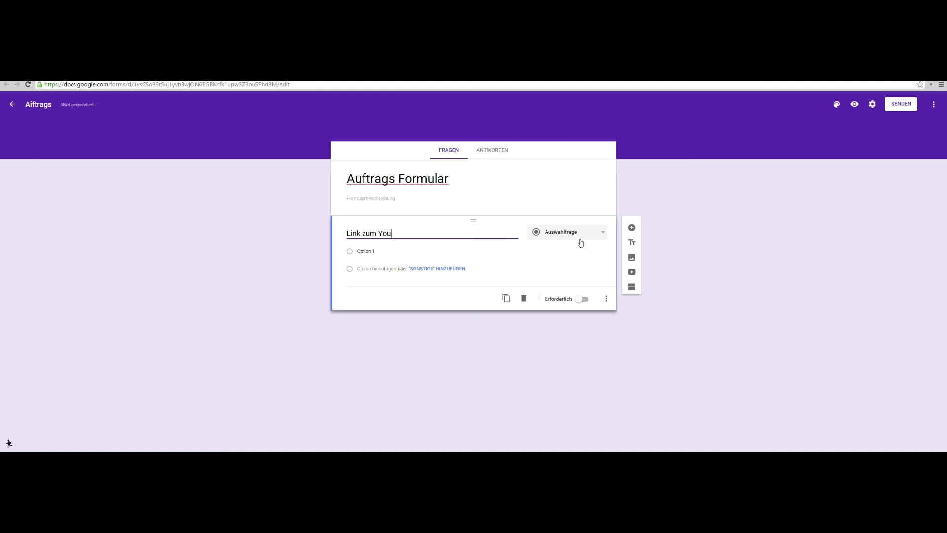
type("Tube Kanal")
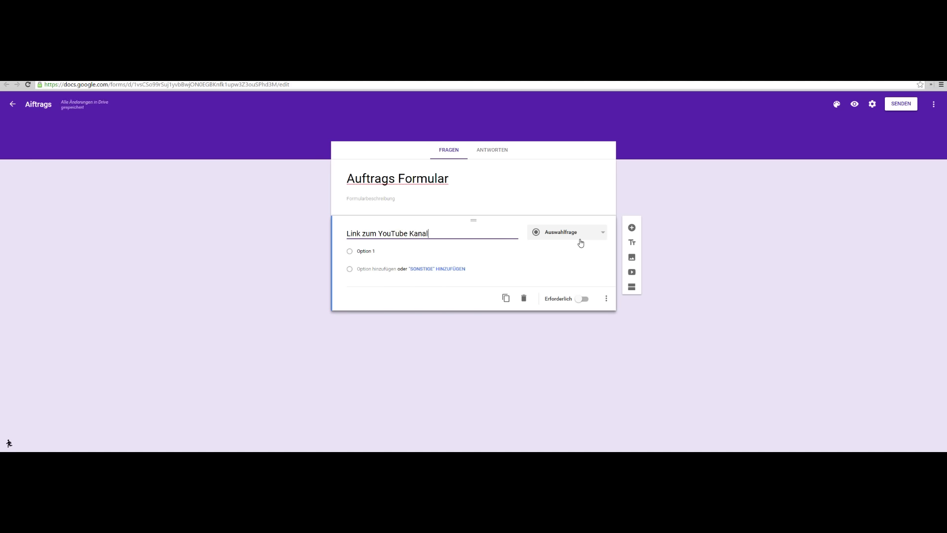
left_click(581, 242)
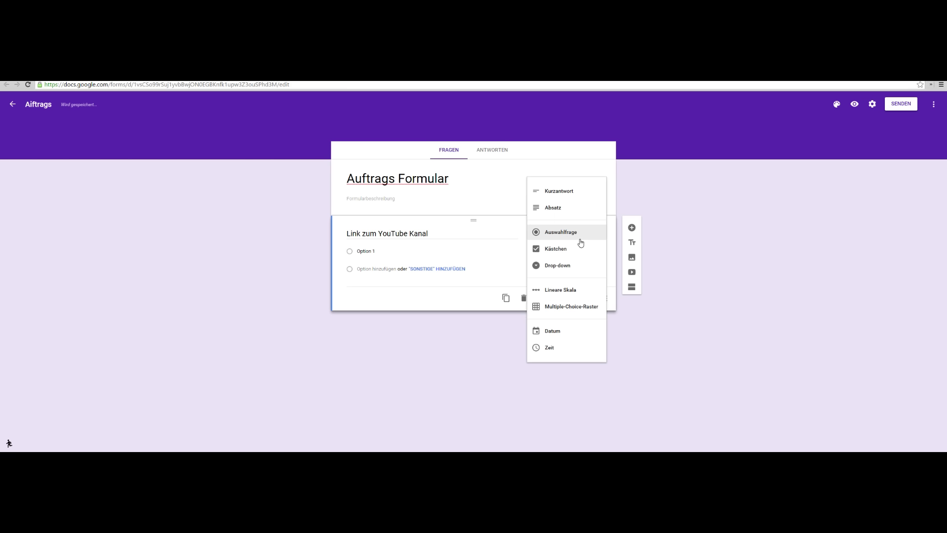
left_click(580, 198)
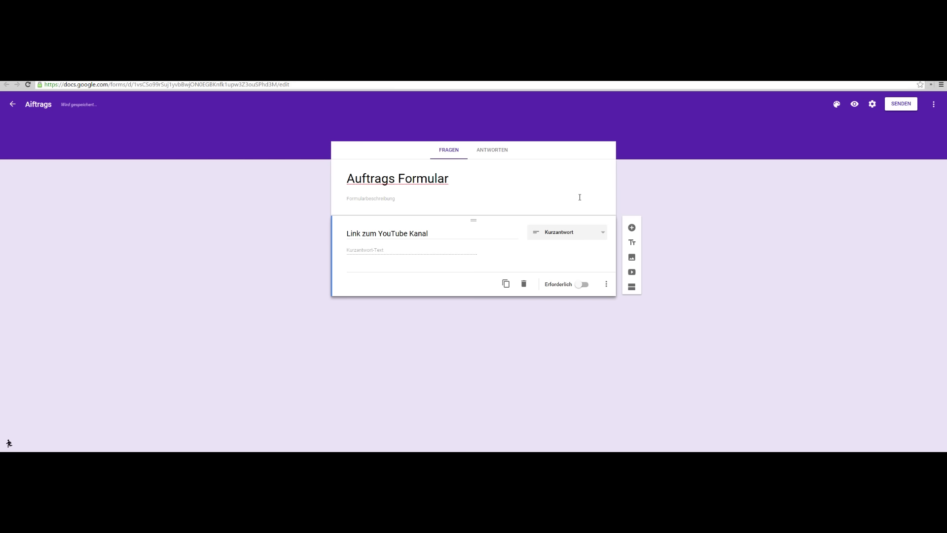
Add a Kurzantwort question titled "Skype Name" below the YouTube channel question.
left_click(634, 230)
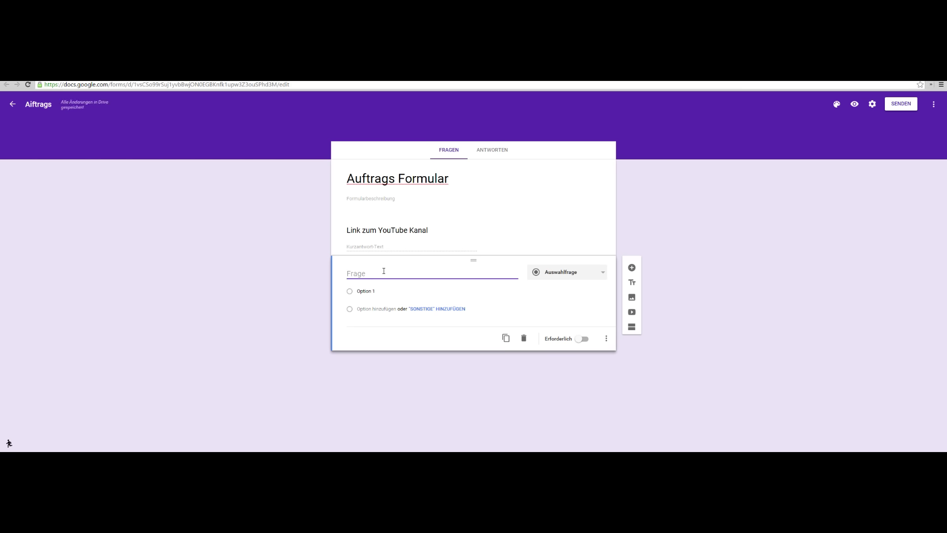
type("Skype Name")
left_click(575, 272)
left_click(568, 232)
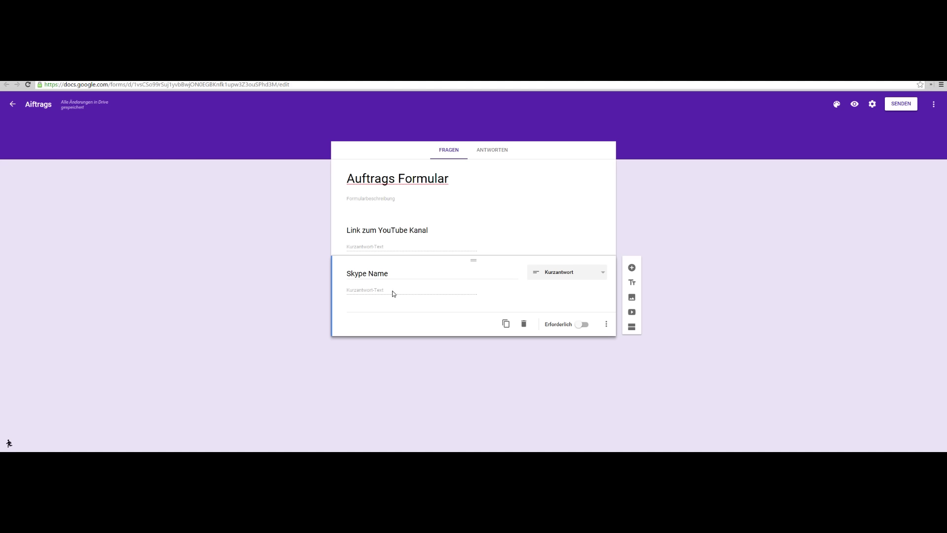
left_click(413, 273)
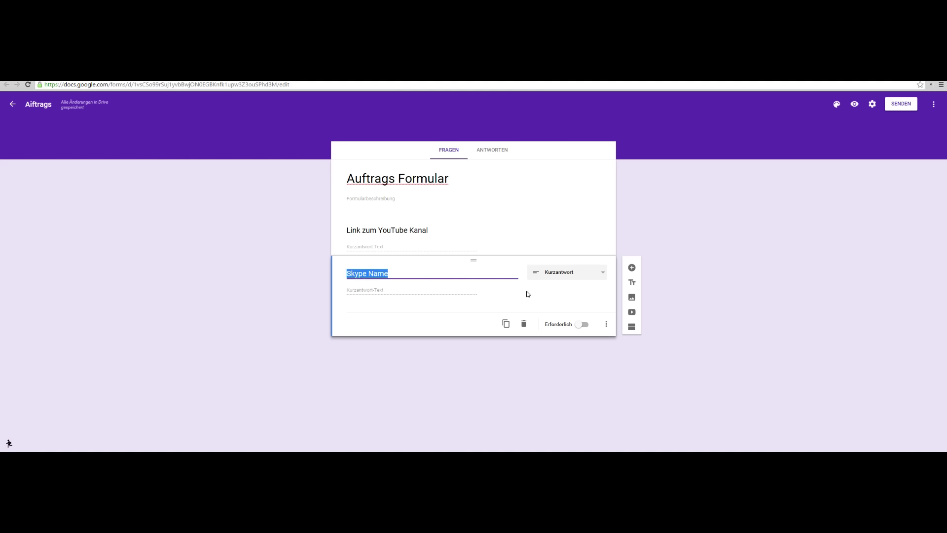
left_click(446, 269)
left_click(586, 278)
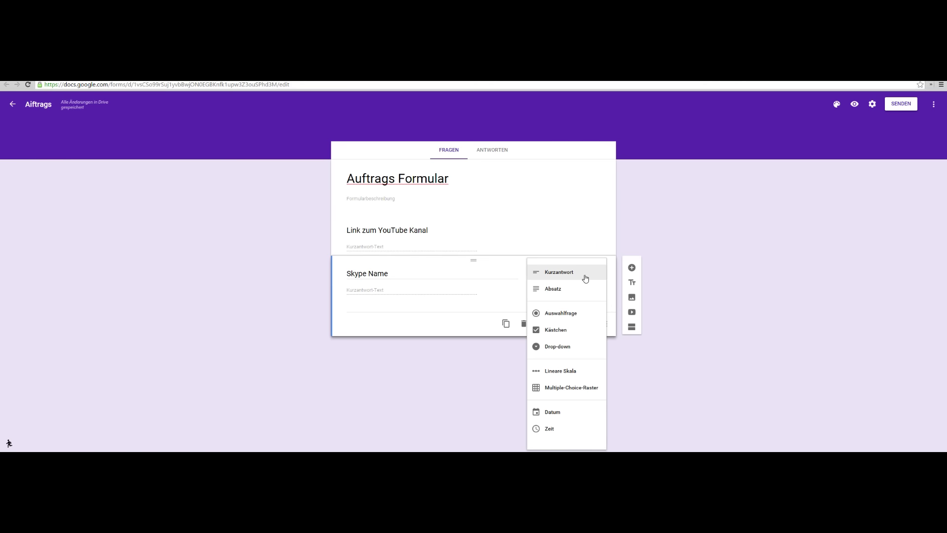
left_click(585, 278)
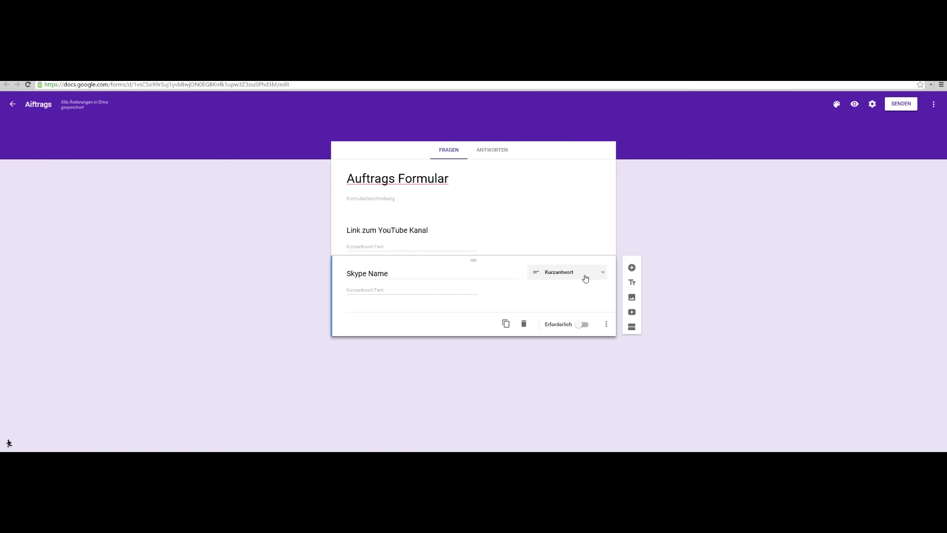
Mark both the Skype Name and the YouTube channel link questions as required (Erforderlich).
left_click(582, 324)
left_click(433, 231)
left_click(584, 285)
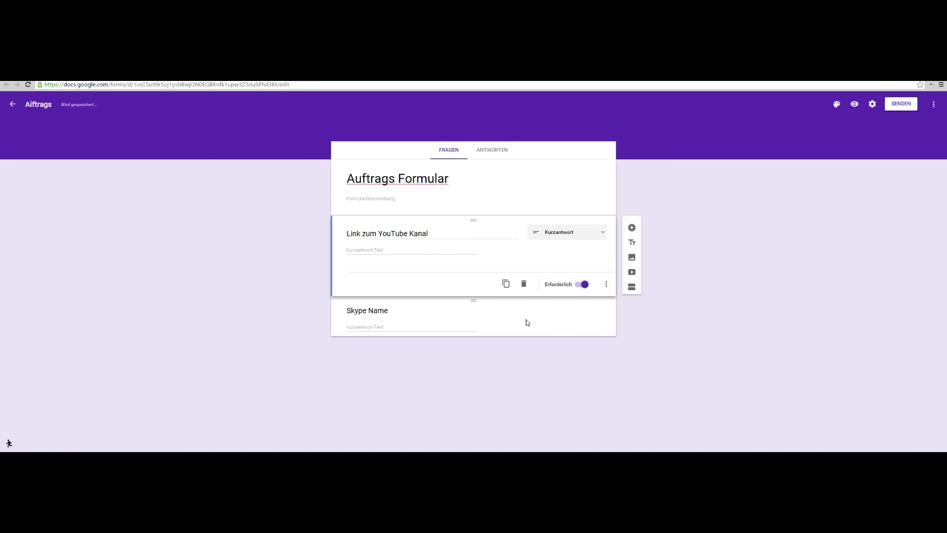
Extend the Skype question's title to "Skype Name (muss Eindeutig sein, ansonsten Hinweise)".
left_click(385, 312)
left_click(414, 275)
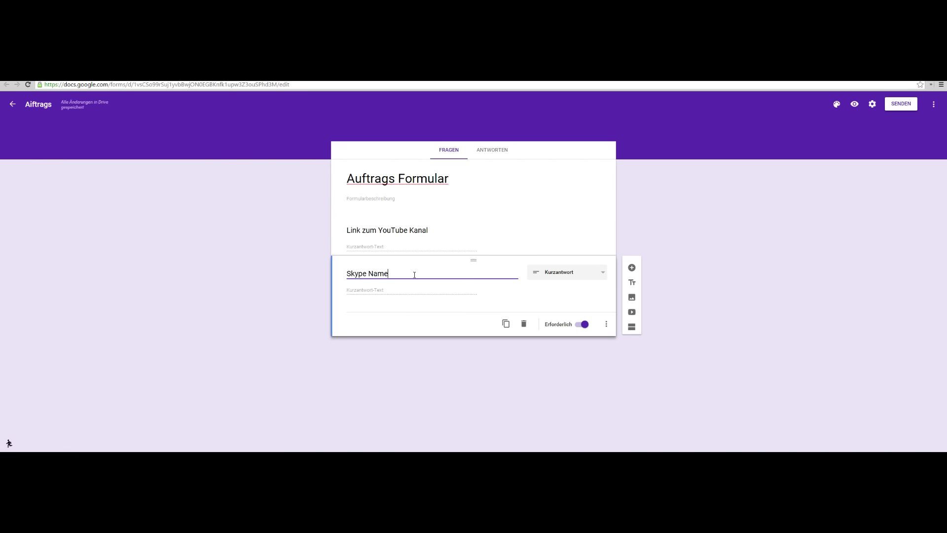
type("(muss Eindeutig se")
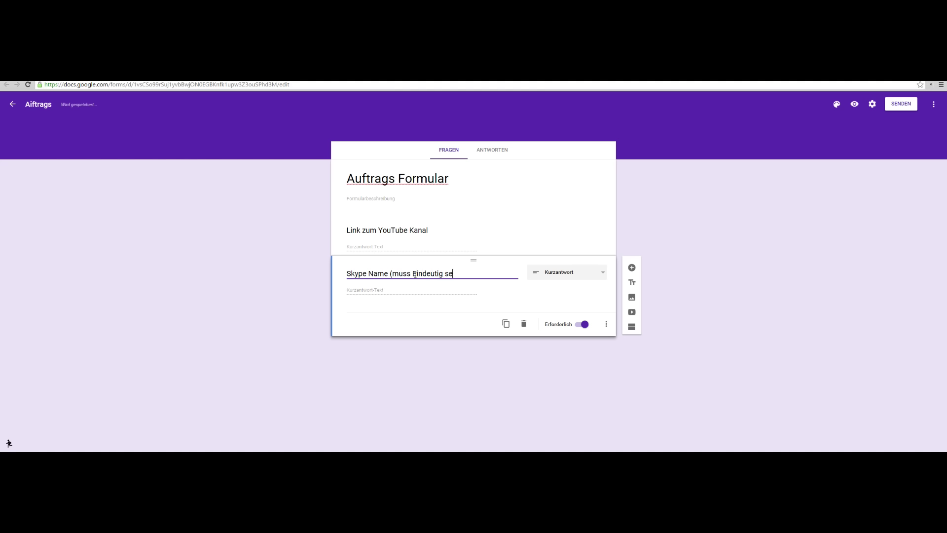
type("in)")
type(", anson")
type("sten Hin")
type("weise")
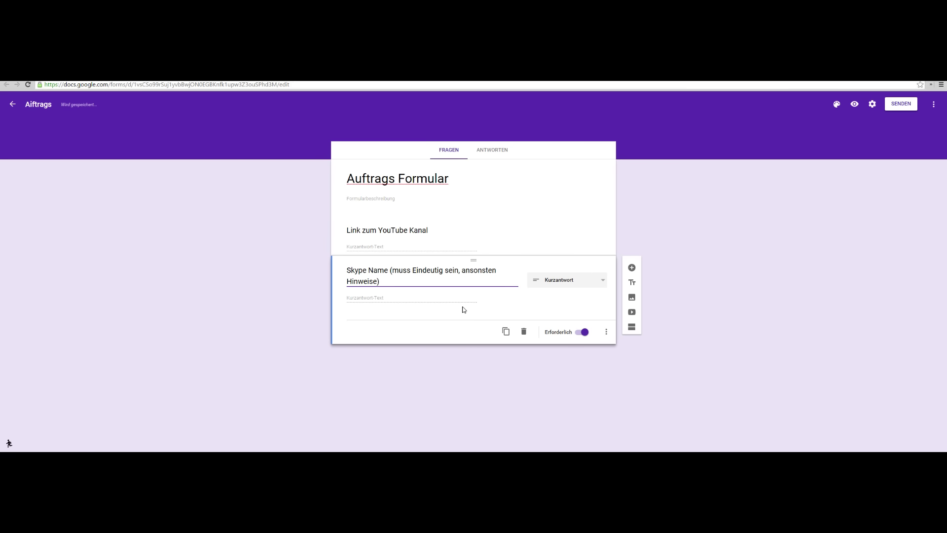
left_click(434, 300)
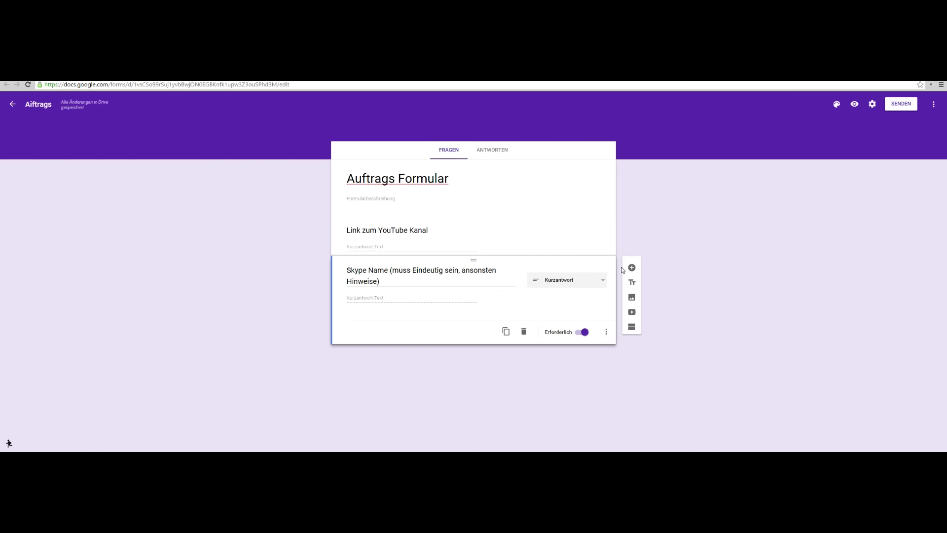
Add a Kurzantwort question titled "Was brauchst du?" below the Skype question.
left_click(632, 269)
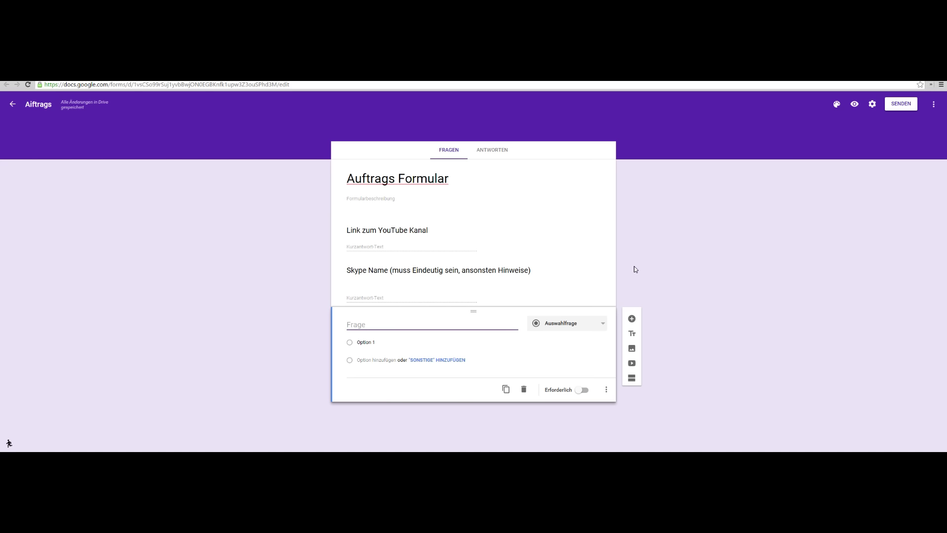
type("Was brauchst du?")
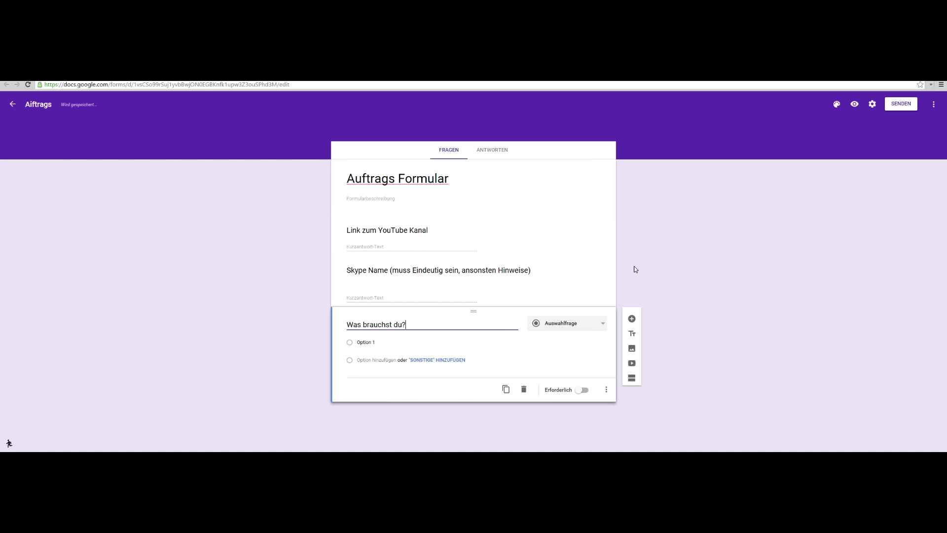
left_click(570, 324)
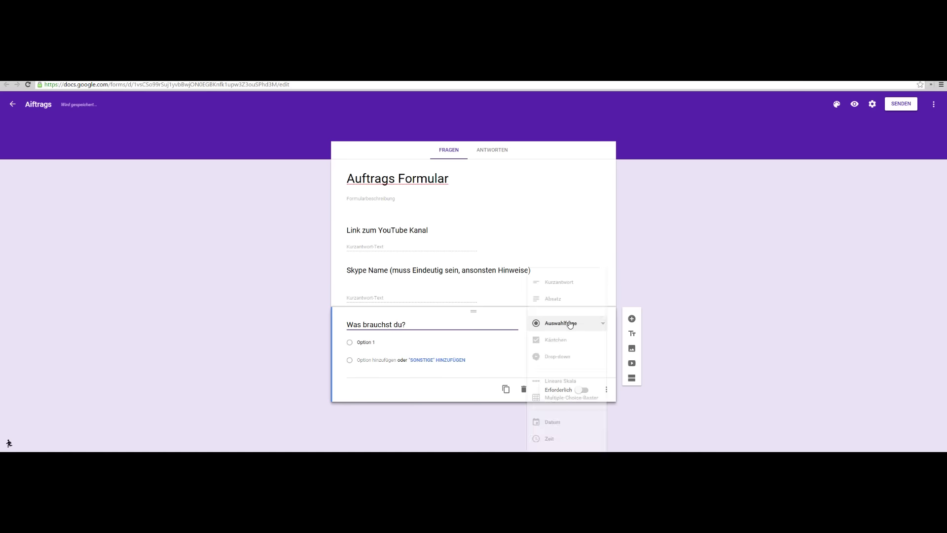
left_click(572, 282)
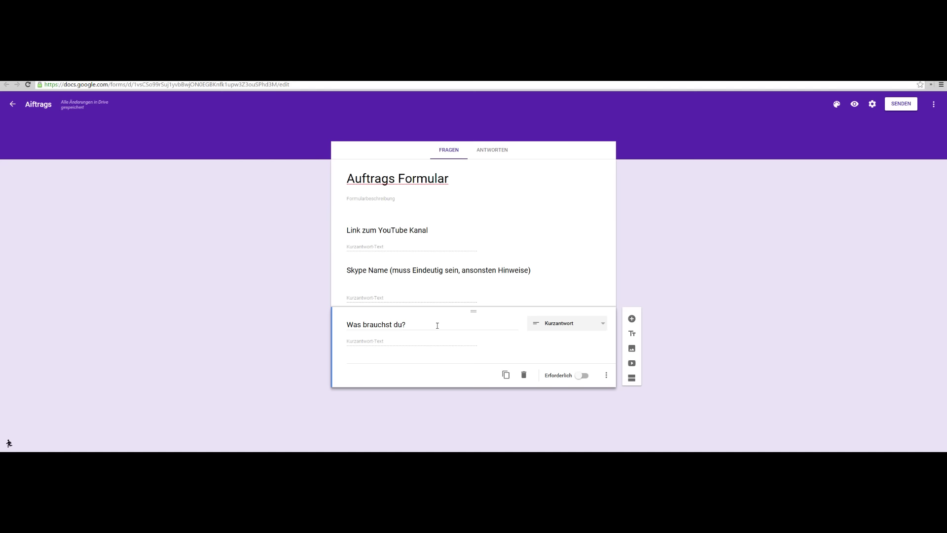
Add an Absatz question titled "Deine eigene Vorstellung von dem was du brauchst." at the end of the form.
left_click(632, 318)
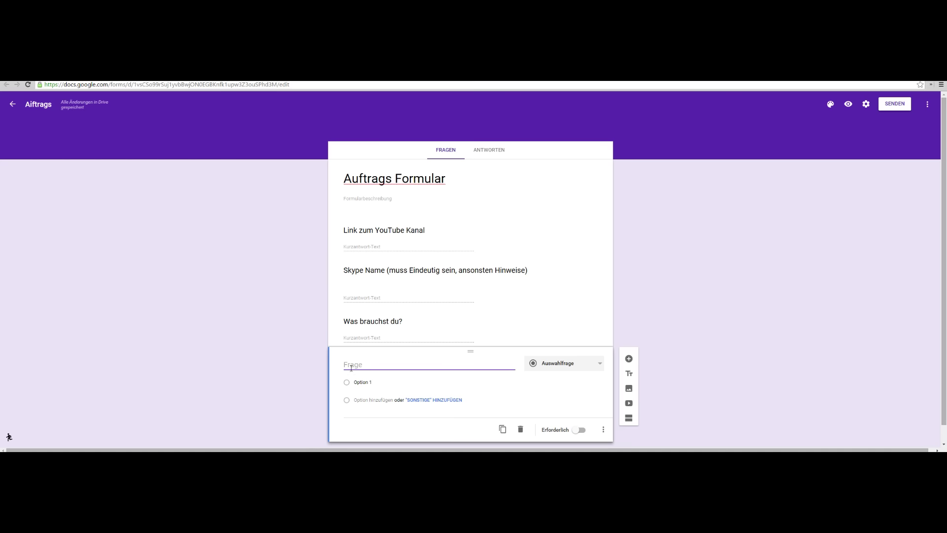
type("Deine eigene Vorstellun")
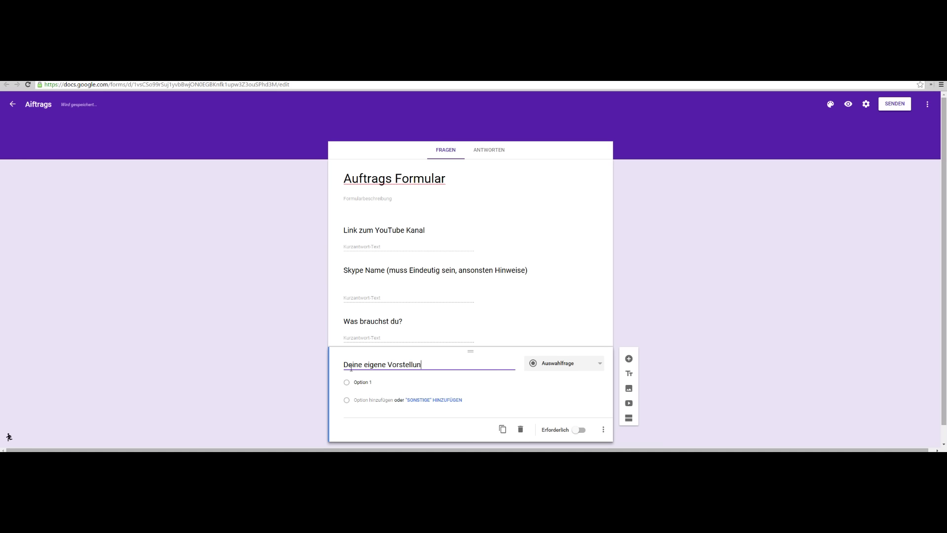
type("g von dem was du b")
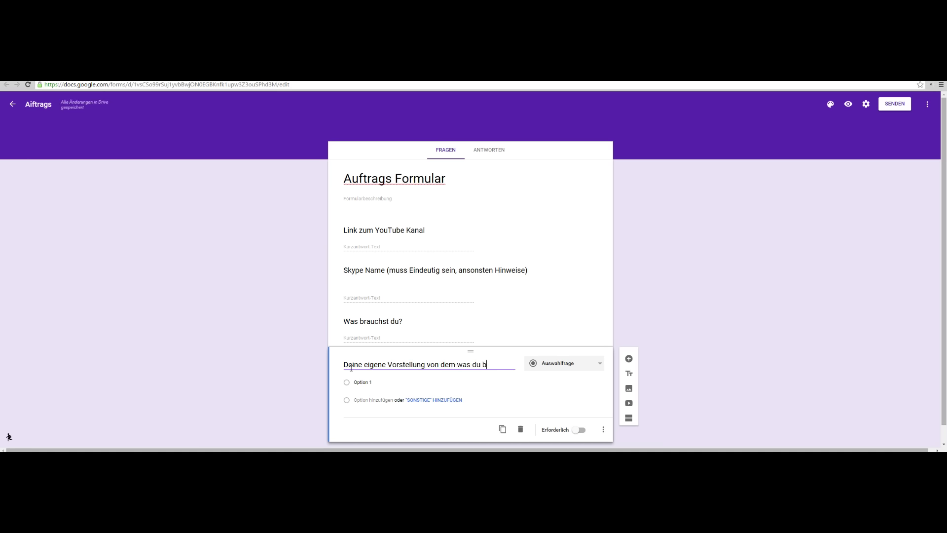
type("rauchst.")
left_click(599, 364)
left_click(575, 339)
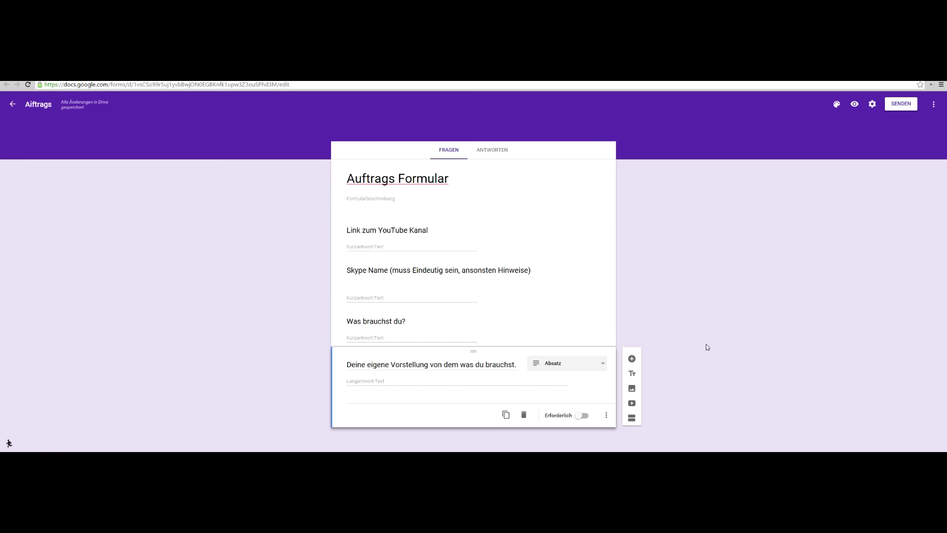
Add a Kurzantwort question titled "Die Art eures Kanals" at the end of the form.
left_click(632, 359)
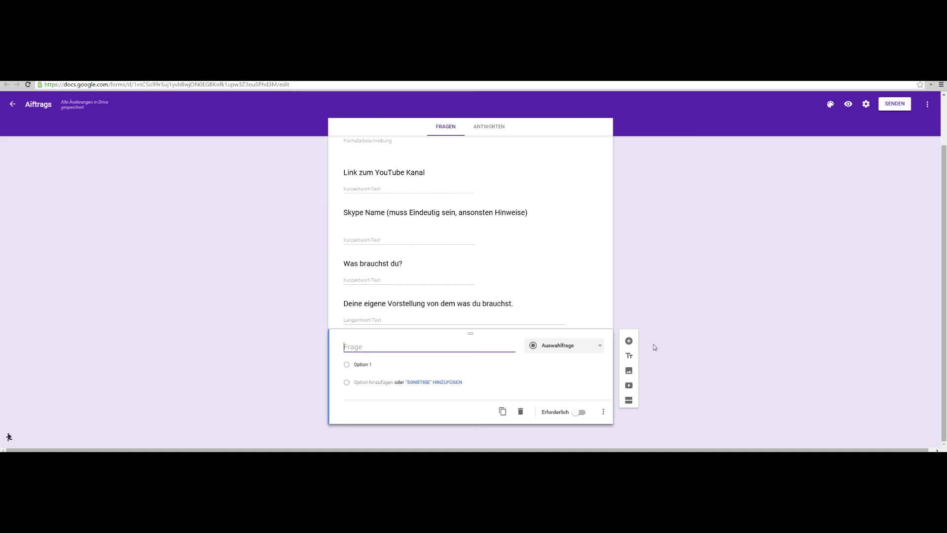
type("Die Art eur")
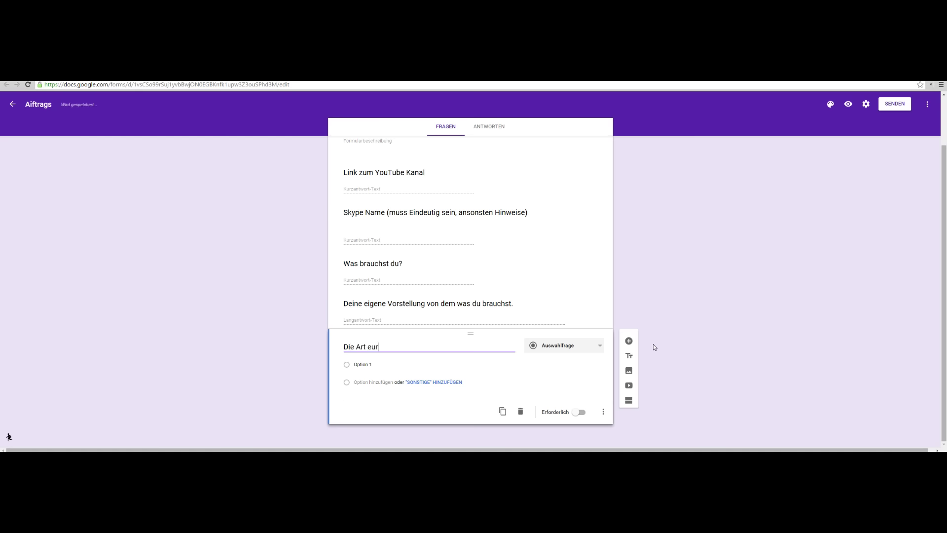
type("es")
type("Kanals")
left_click(588, 345)
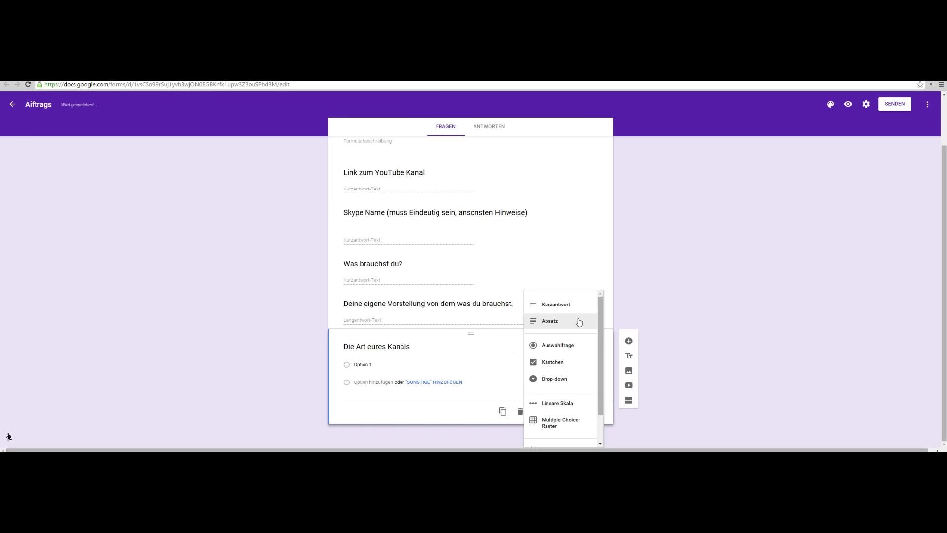
left_click(572, 305)
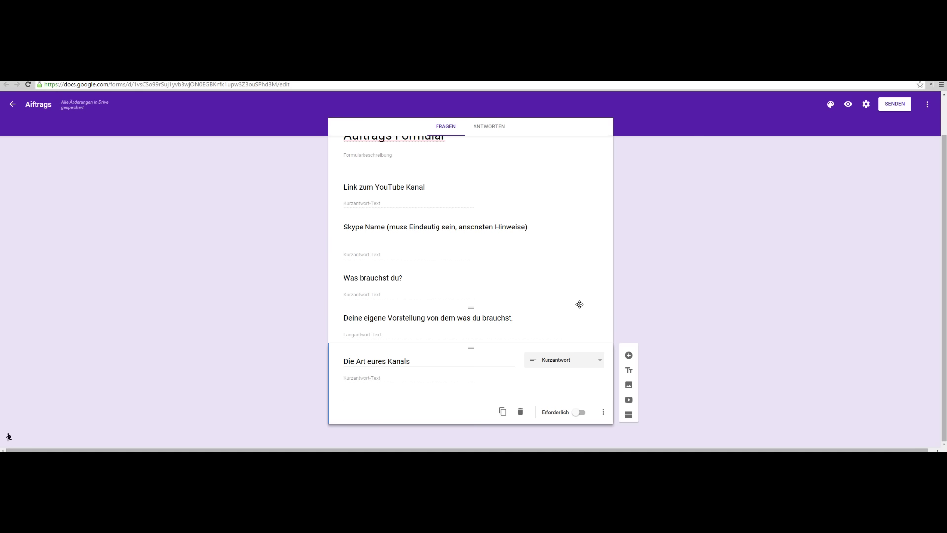
Add an Absatz question titled "Euer Kanalkonzept" at the end of the form.
left_click(629, 356)
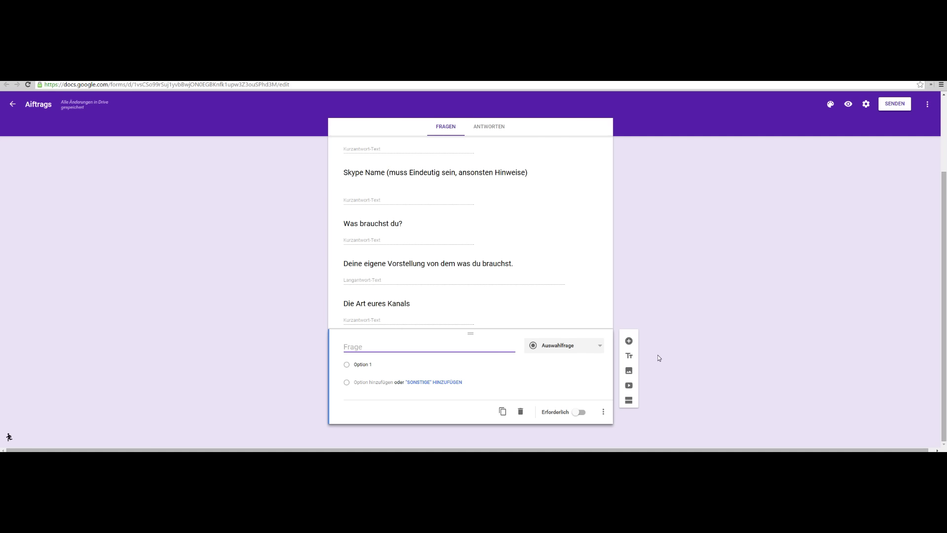
type("Euer Kanalkonzepot")
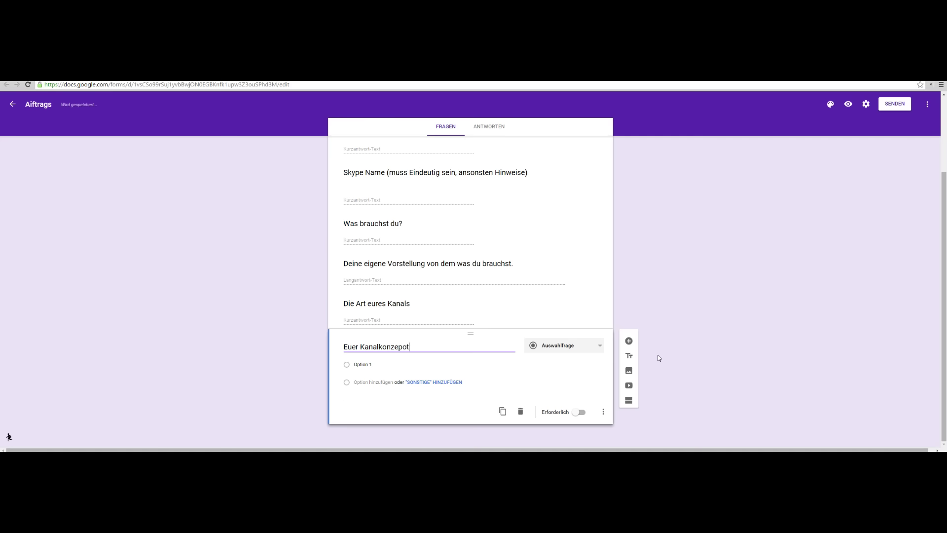
key("BackSpace")
key("BackSpace")
type("t")
left_click(562, 348)
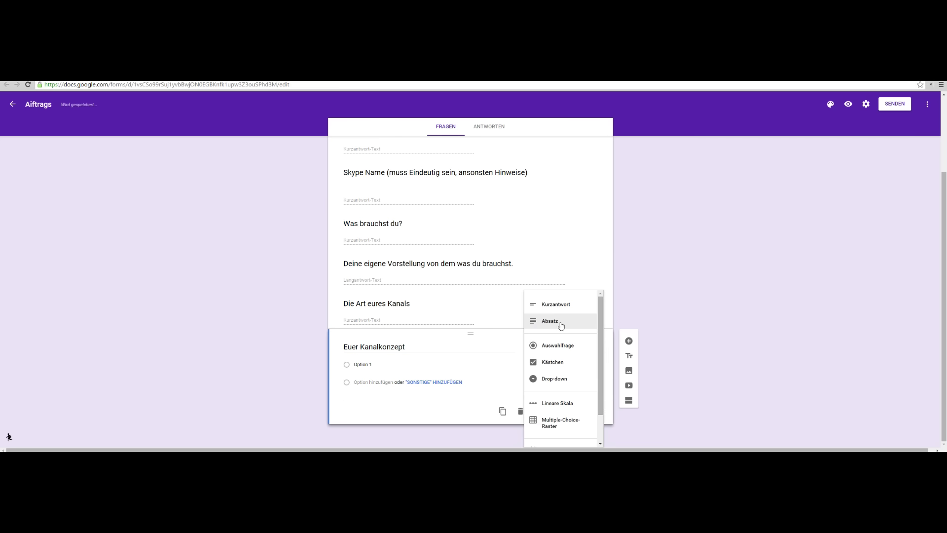
left_click(561, 325)
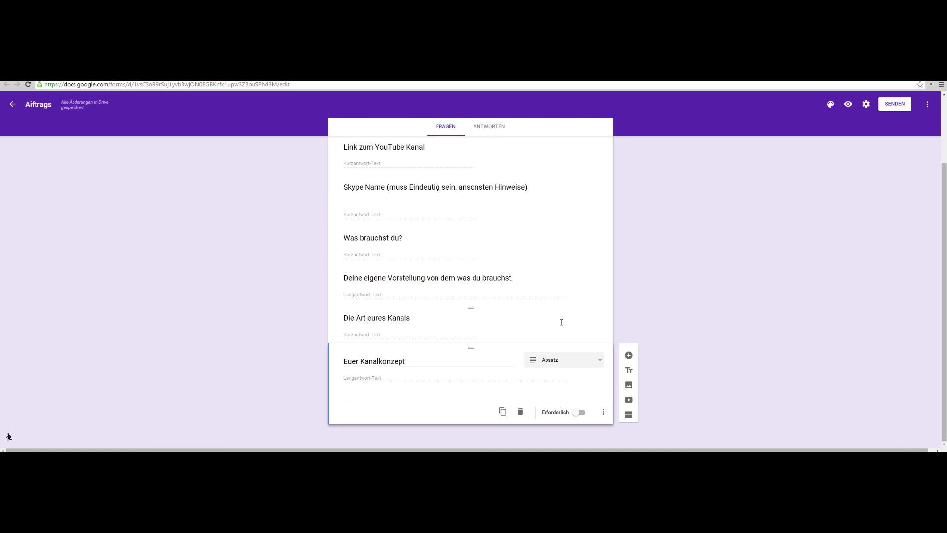
Append "(Die Idee hinter dem Kanal)" to the title of the Kanalkonzept question.
left_click(436, 361)
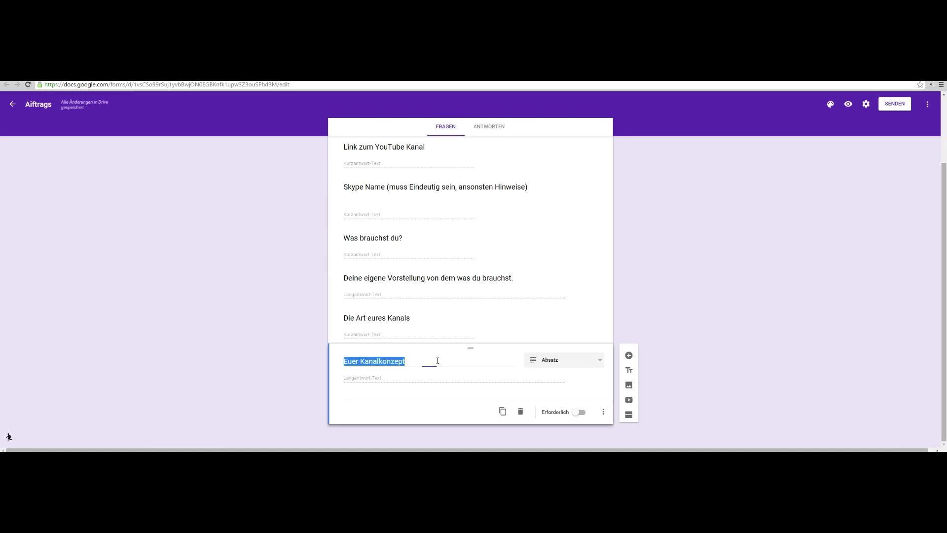
left_click(438, 361)
type("(D")
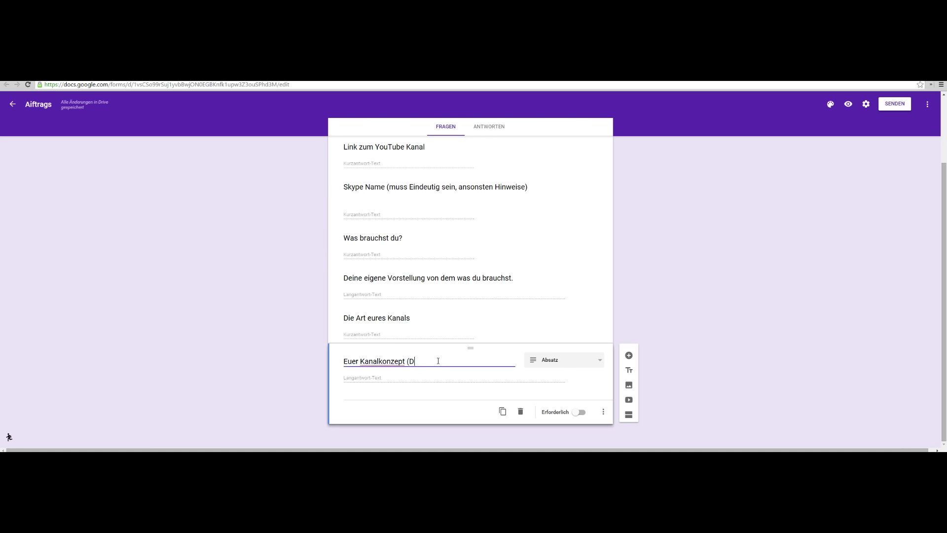
type("ie Idee hinter dem Kanal)")
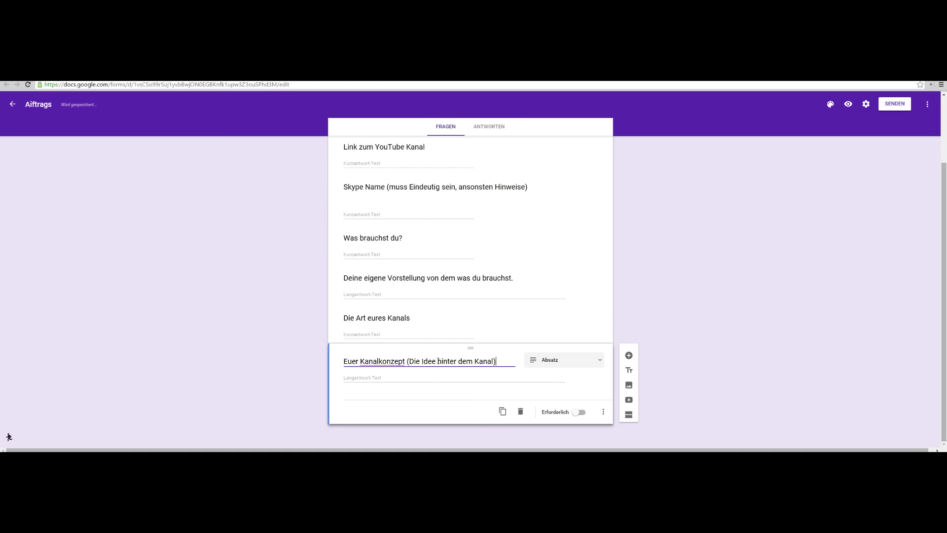
Add a Kurzantwort question titled "Wie oft bringt ihr Videos / Werdet ihr Videos rausbringen." at the end of the form.
left_click(628, 355)
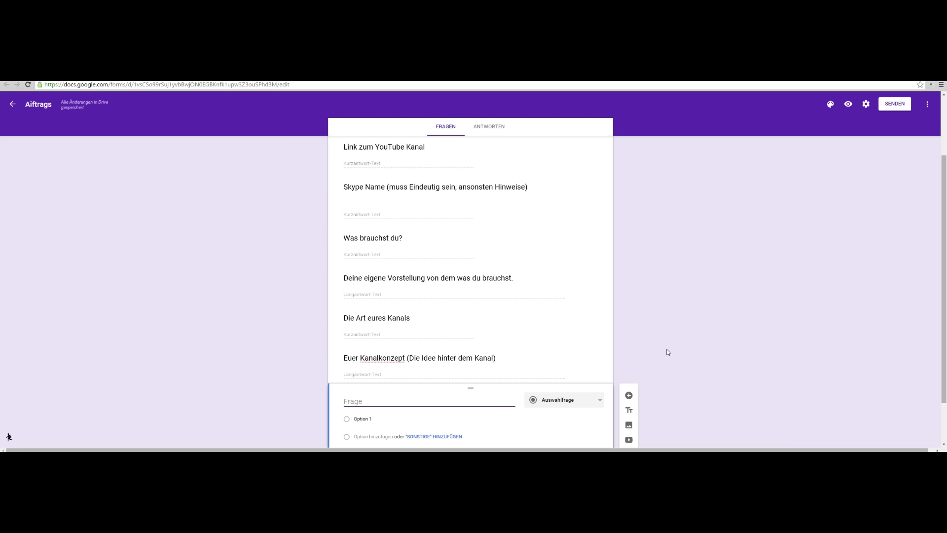
type("Wie oft bringt ihr ")
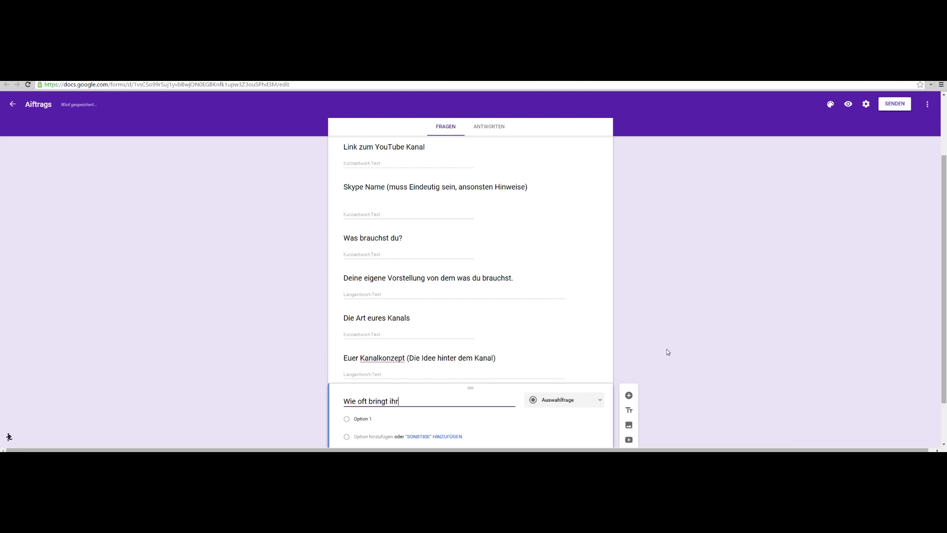
type("Videos / Werdet ihr vb")
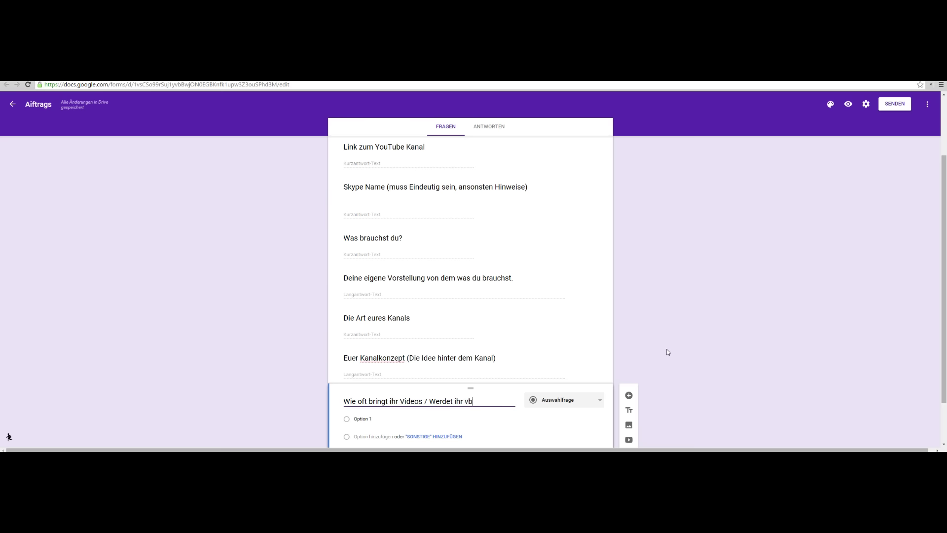
key("BackSpace")
type("Videos rausbringen.")
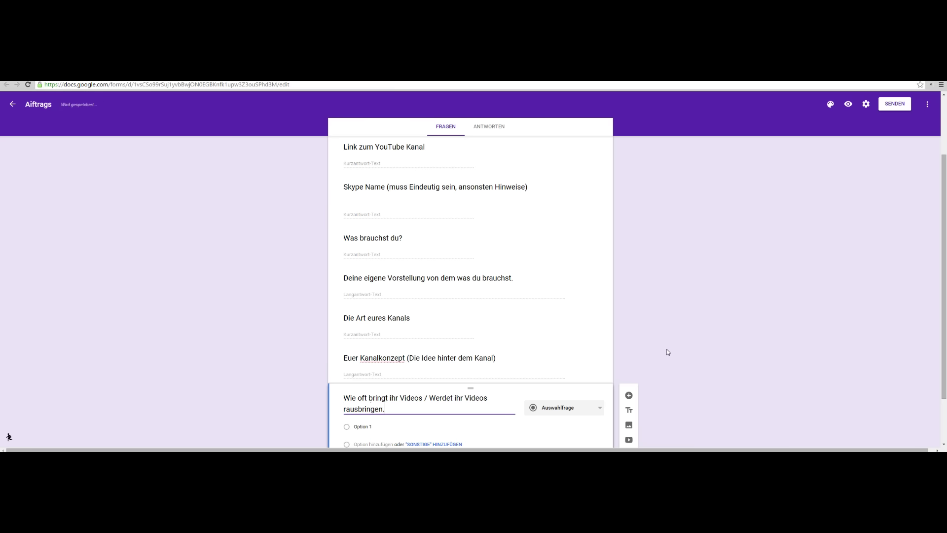
scroll(712, 344, "down", 2)
left_click(538, 345)
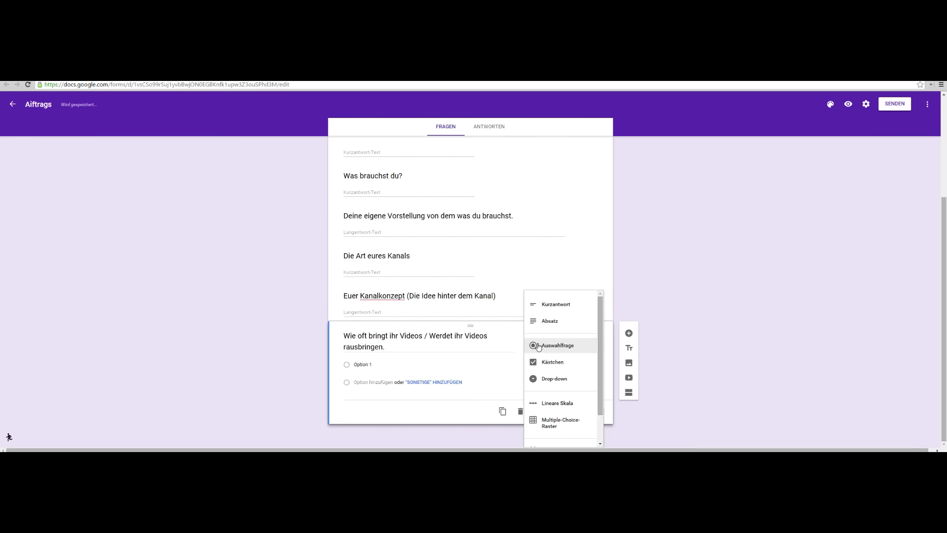
left_click(560, 304)
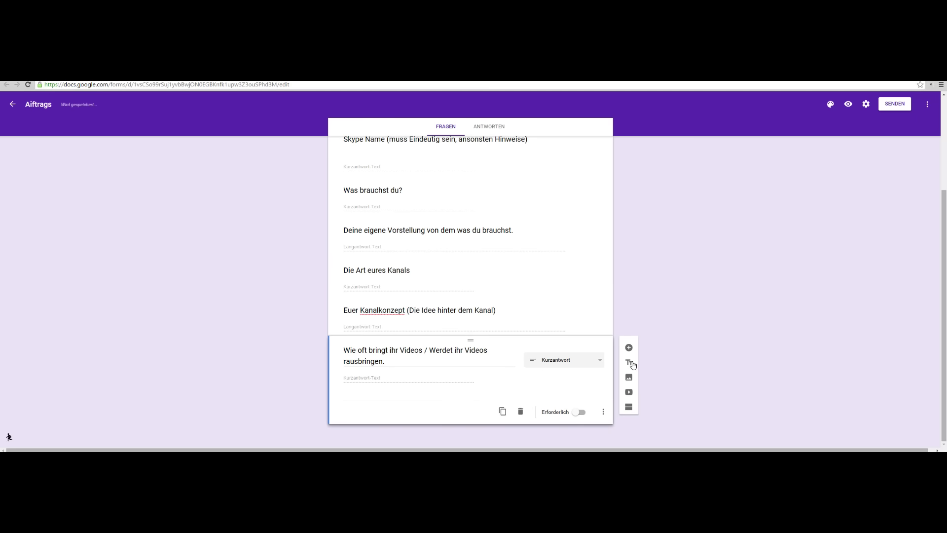
Add an Absatz question titled "Was ihr sonst noch loswerden wollt:" at the end of the form.
scroll(449, 327, "up", 3)
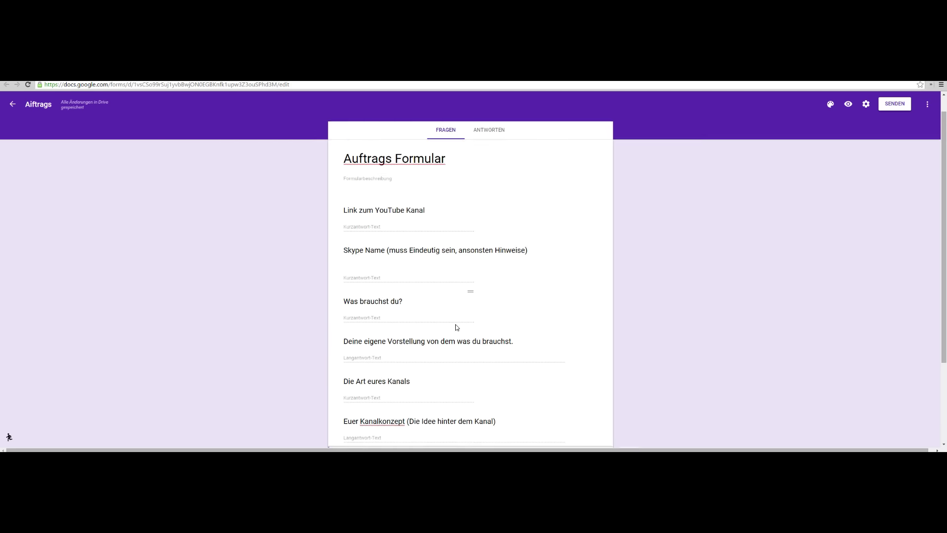
scroll(456, 327, "down", 3)
left_click(629, 351)
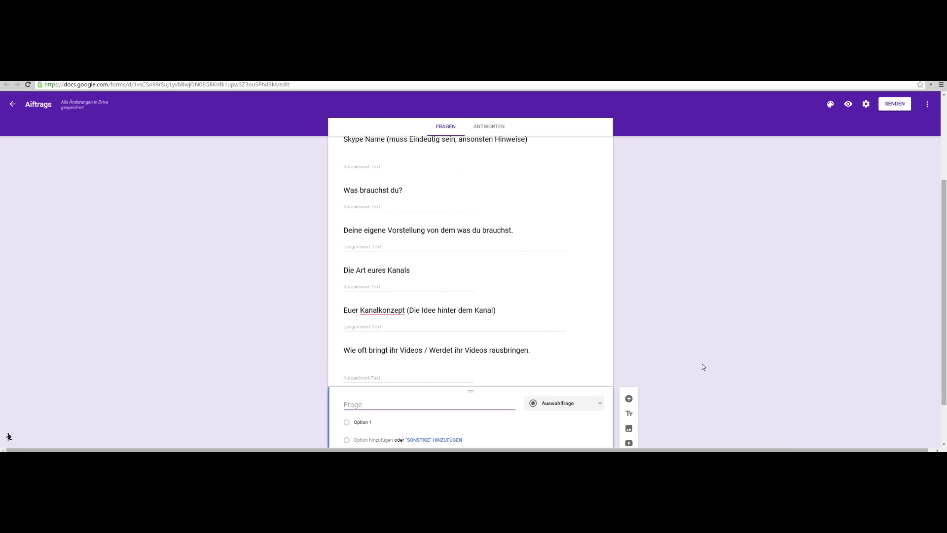
type("Was ihr sonst noch loswerden wollt")
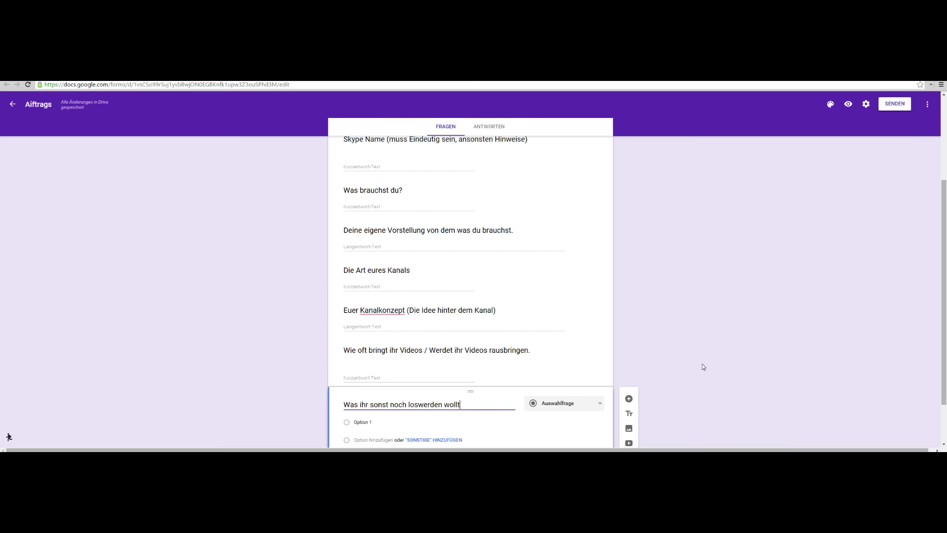
type(":")
left_click(579, 405)
left_click(562, 377)
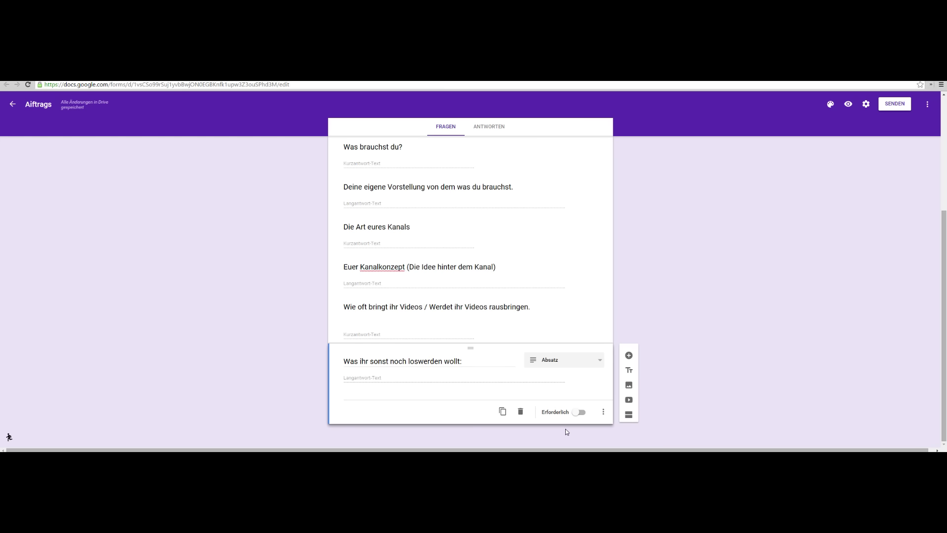
Make the questions about video frequency, Kanalkonzept and "Die Art eures Kanals" required.
left_click(548, 311)
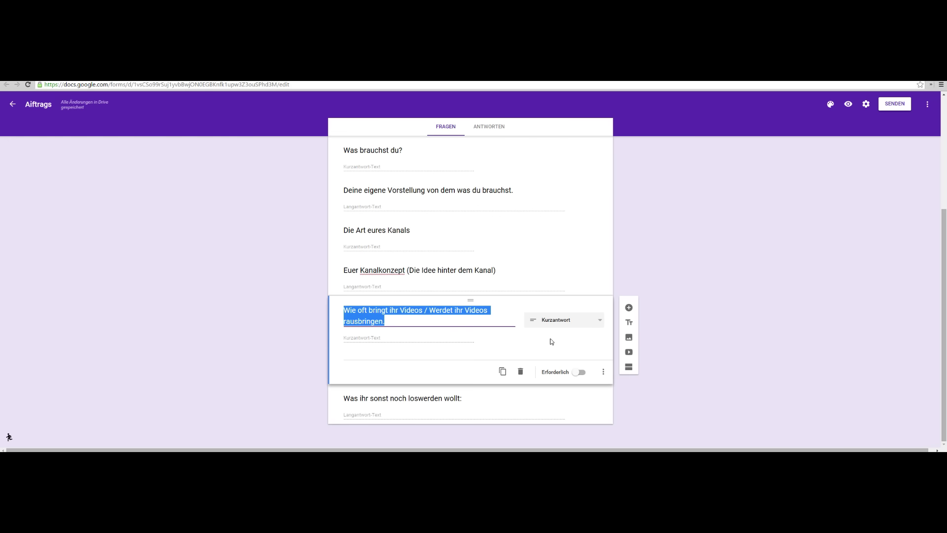
left_click(579, 372)
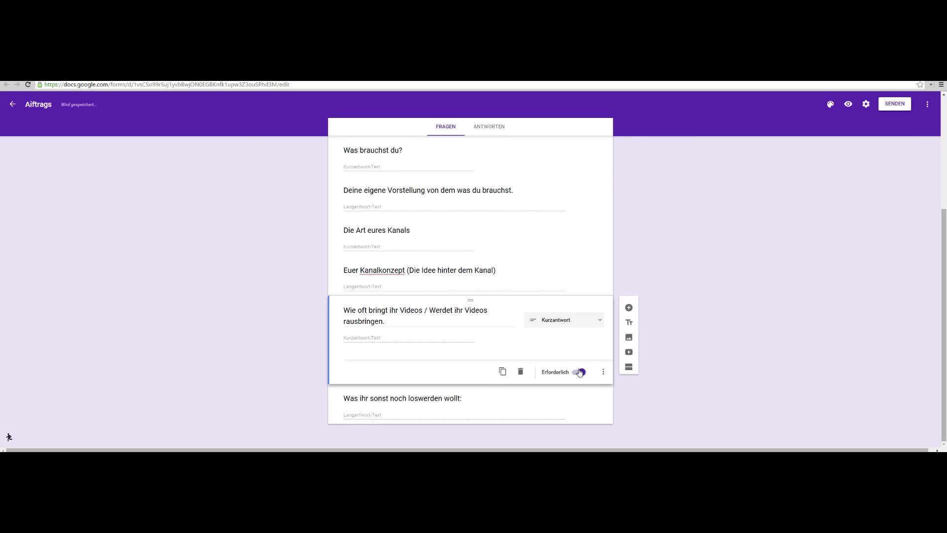
left_click(508, 271)
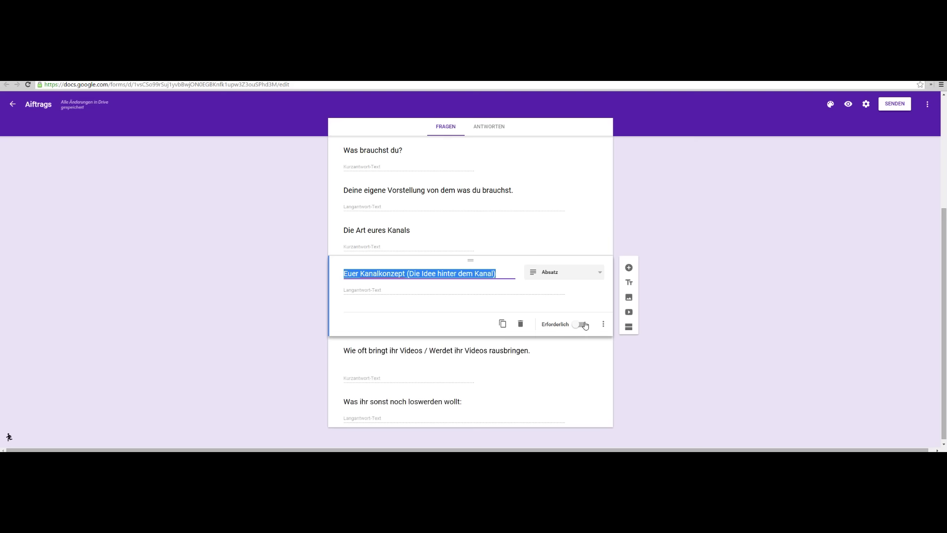
left_click(518, 247)
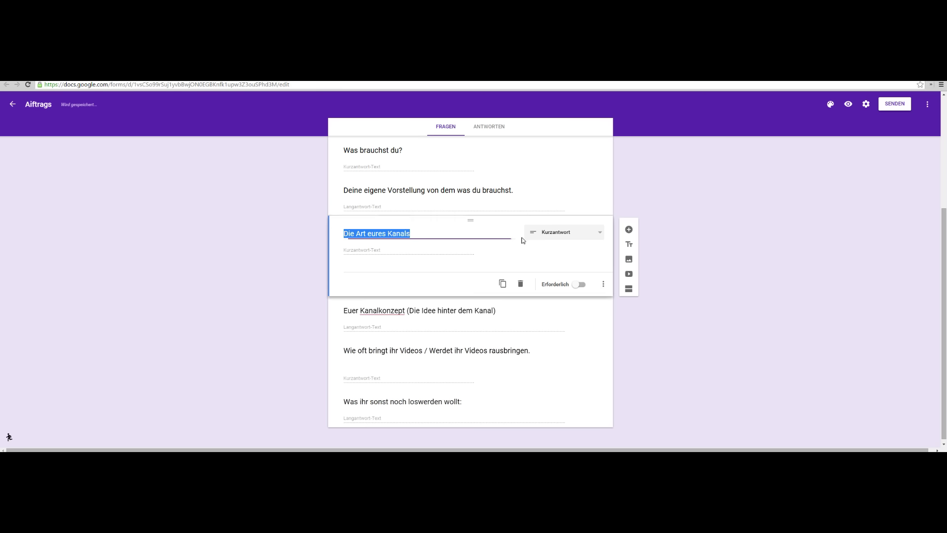
left_click(579, 284)
Make "Deine eigene Vorstellung von dem was du brauchst." and "Was brauchst du?" required, and check the Skype Name question's required setting.
left_click(564, 206)
left_click(579, 246)
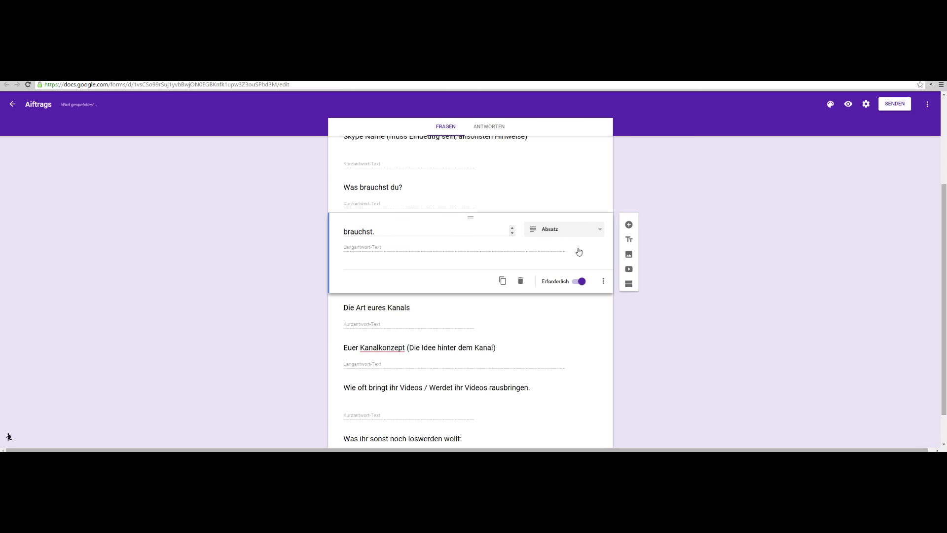
left_click(542, 196)
left_click(582, 241)
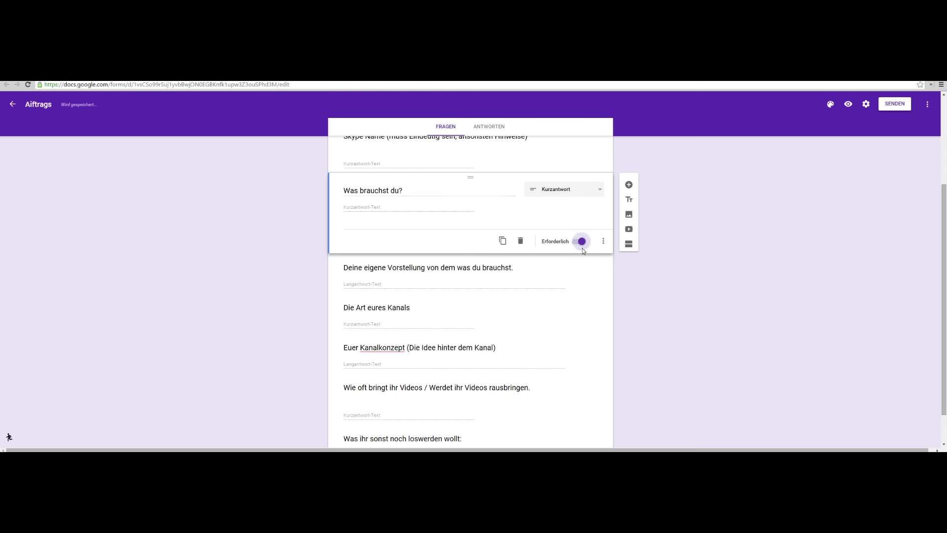
scroll(568, 266, "up", 3)
left_click(548, 275)
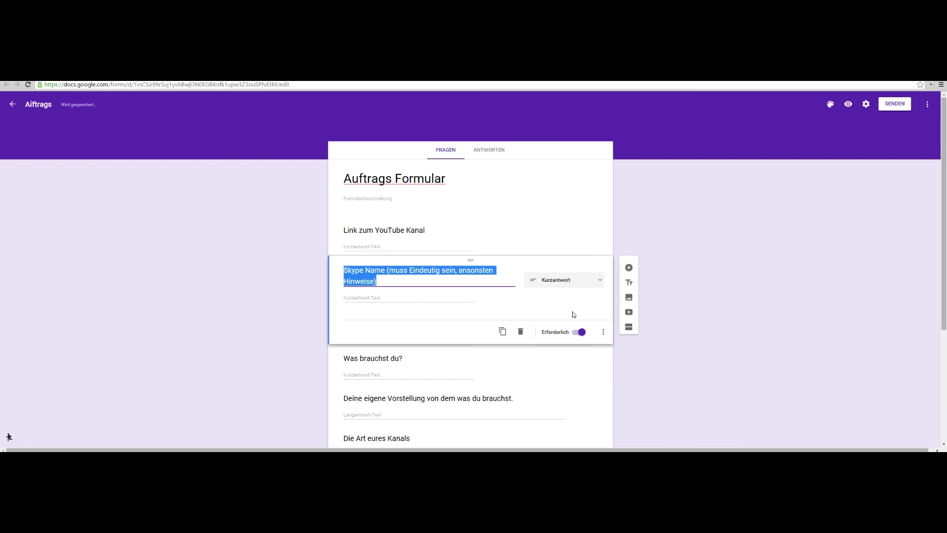
scroll(584, 319, "down", 2)
scroll(687, 295, "up", 3)
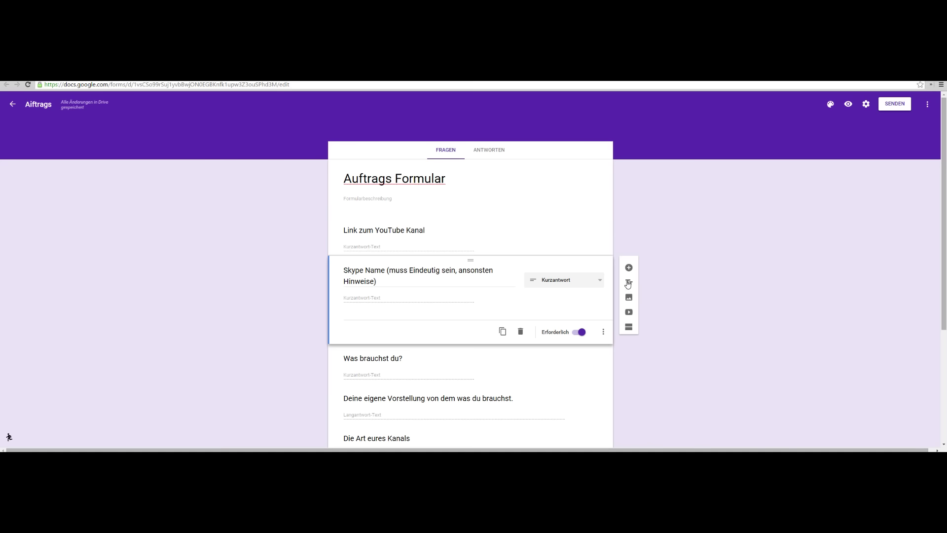
scroll(491, 364, "down", 3)
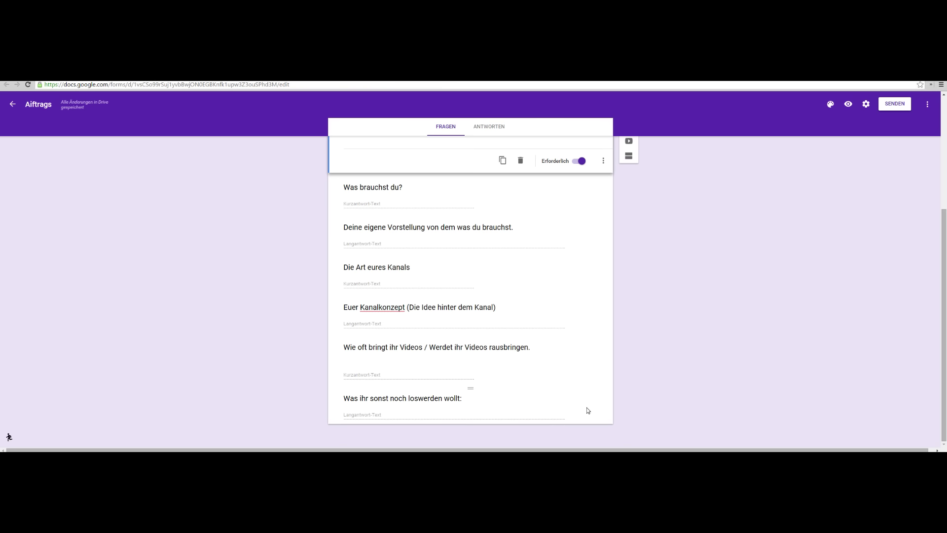
left_click(511, 393)
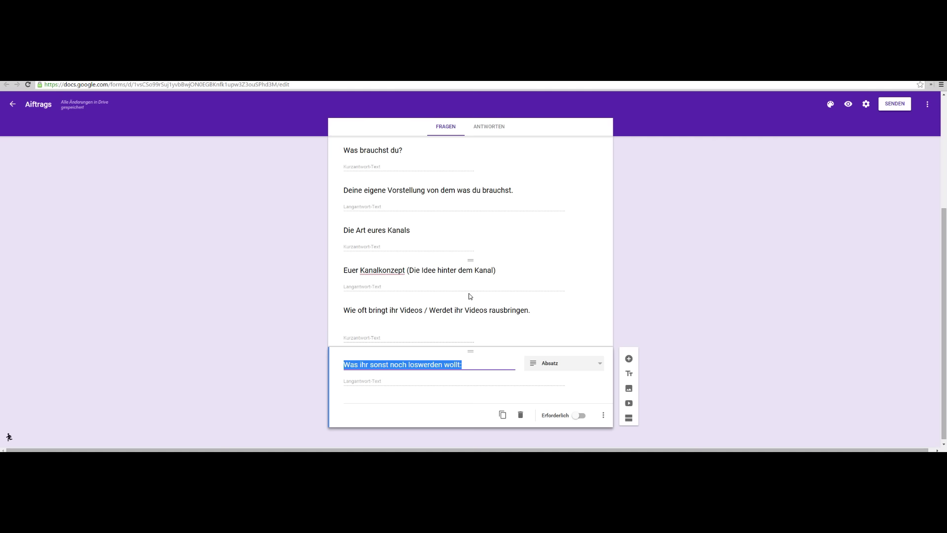
left_click(628, 359)
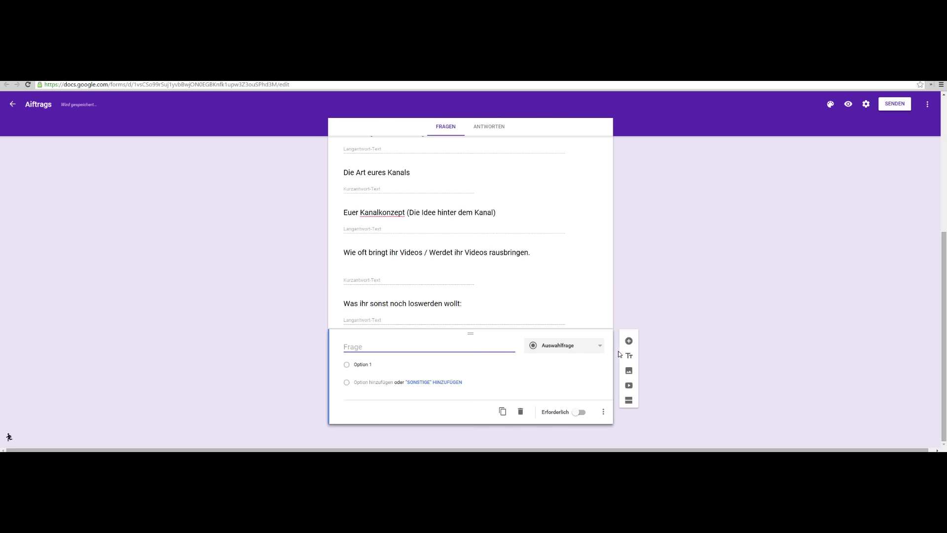
left_click(520, 412)
Review the form's questions from start to end and open the options for sending the form.
scroll(545, 381, "up", 5)
scroll(545, 381, "down", 4)
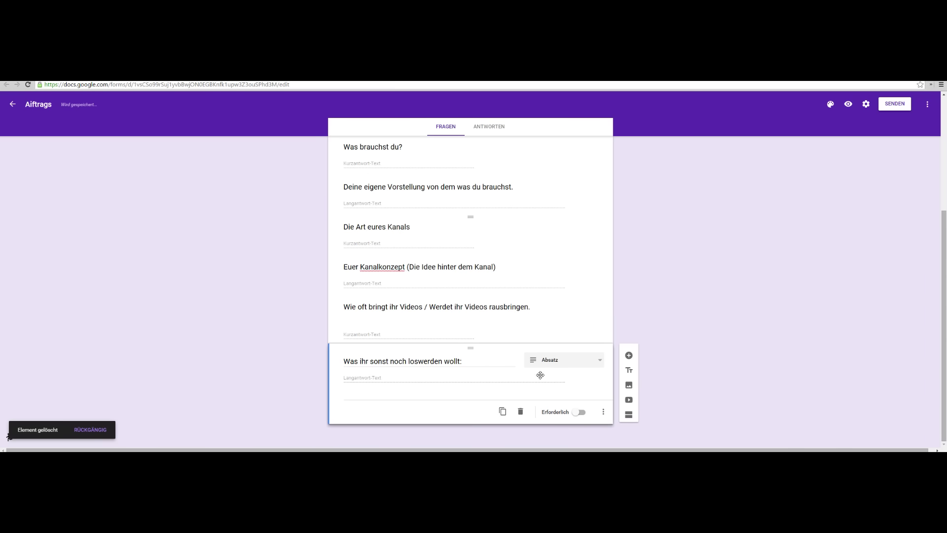
scroll(627, 296, "up", 4)
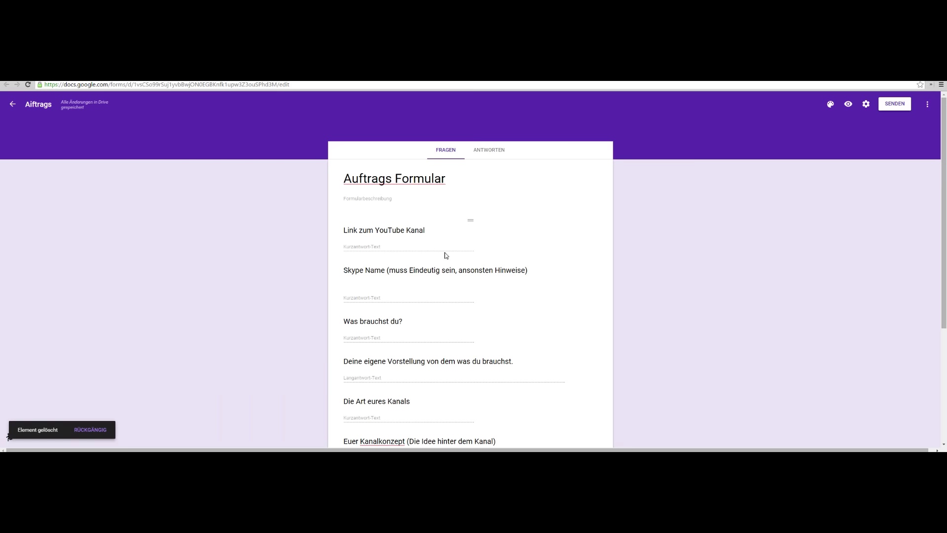
scroll(539, 278, "down", 4)
scroll(627, 377, "up", 3)
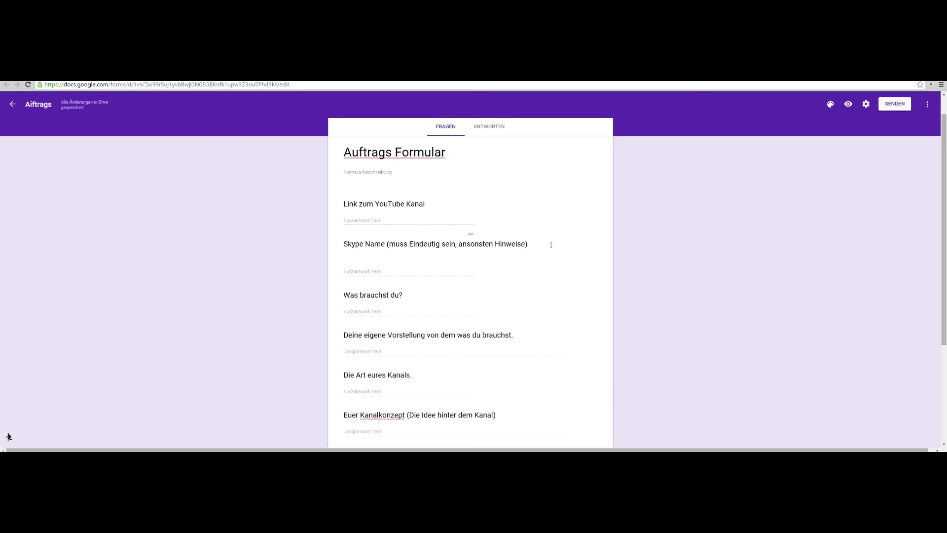
scroll(548, 240, "up", 1)
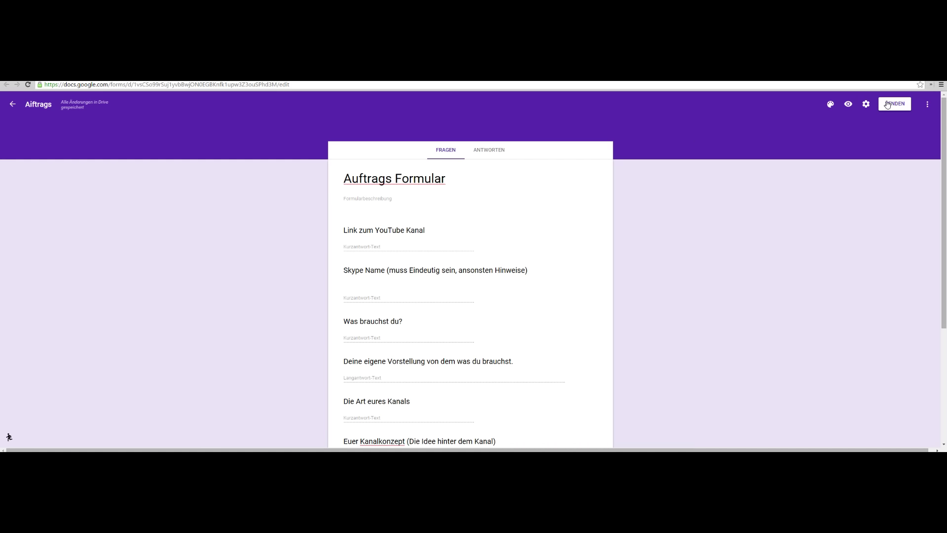
left_click(902, 103)
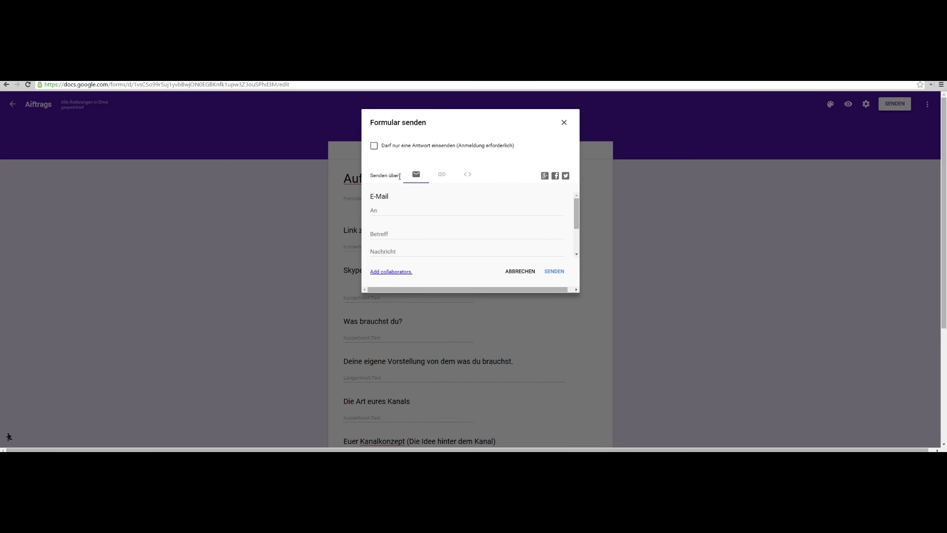